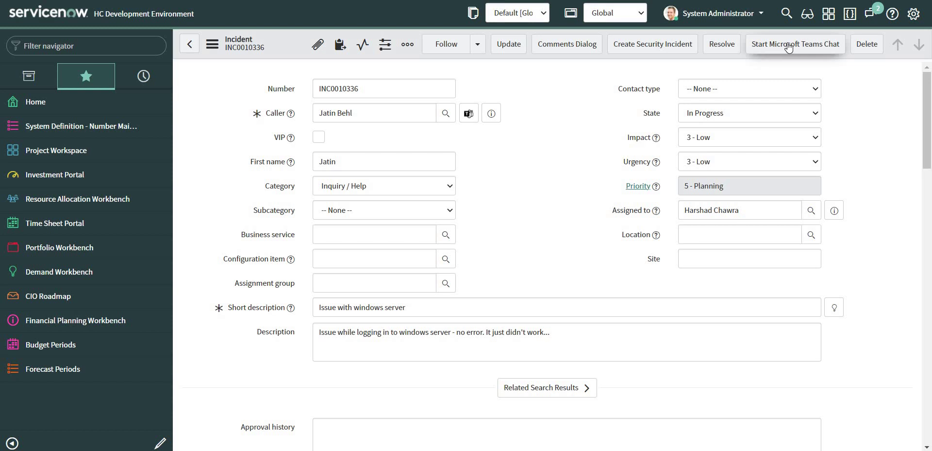
Filter the System Properties list by Name *client_id.
click(210, 186)
scroll(212, 186, down, 4)
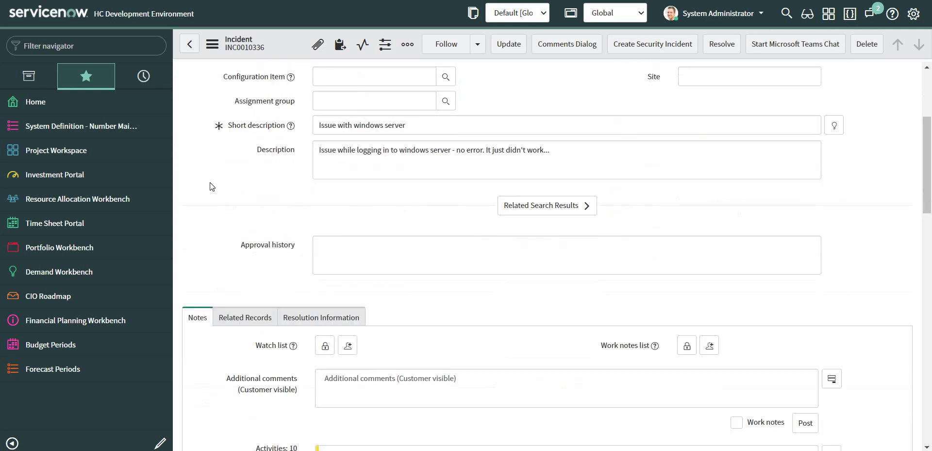
scroll(212, 186, down, 5)
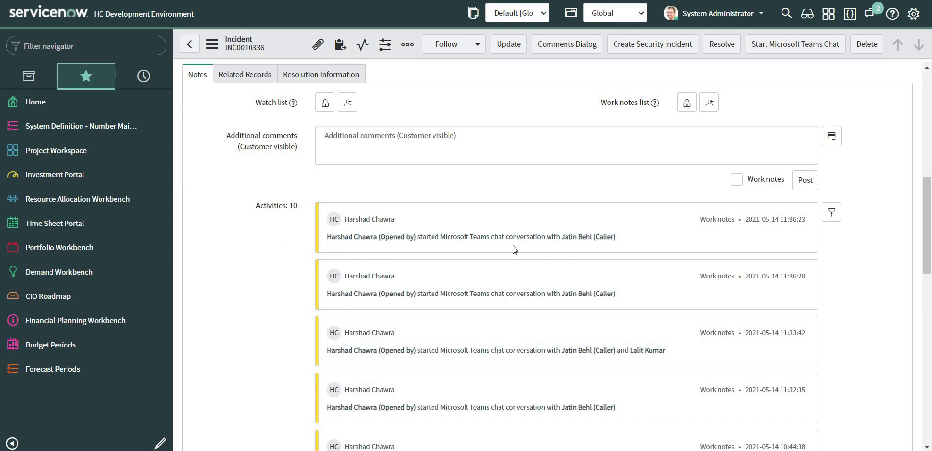
scroll(478, 245, down, 3)
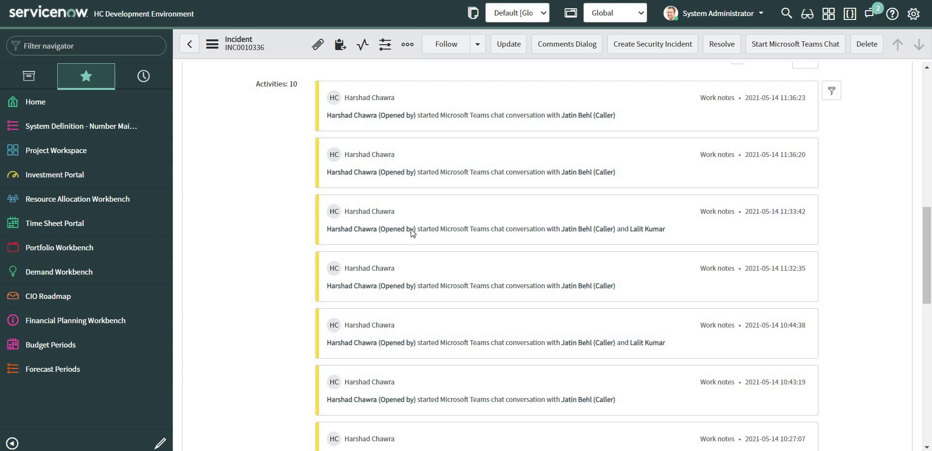
scroll(268, 222, down, 9)
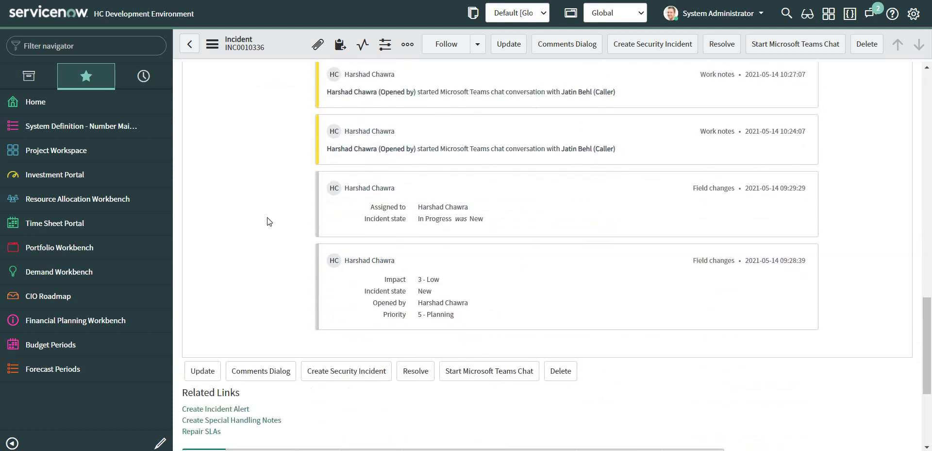
scroll(268, 221, down, 3)
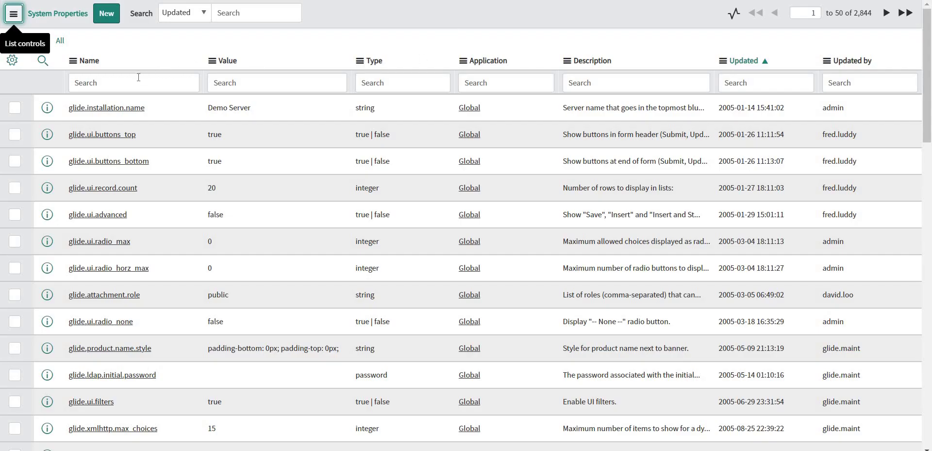
click(138, 76)
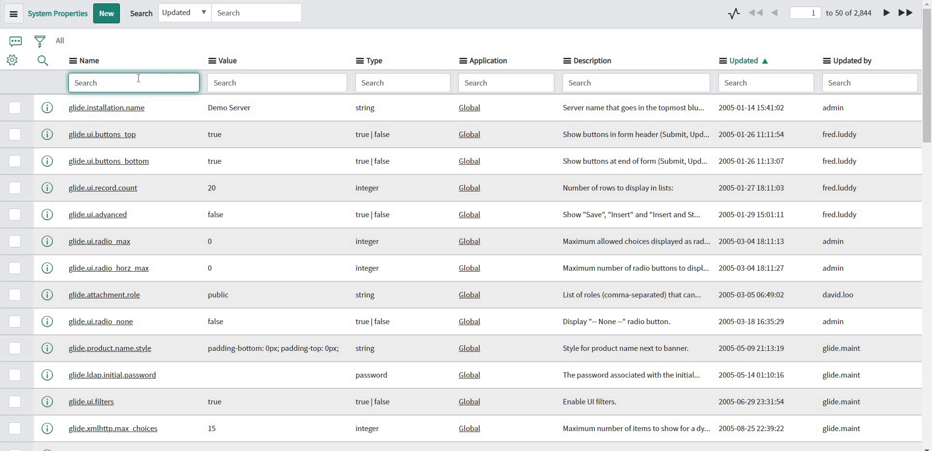
text(*client_id)
key(Return)
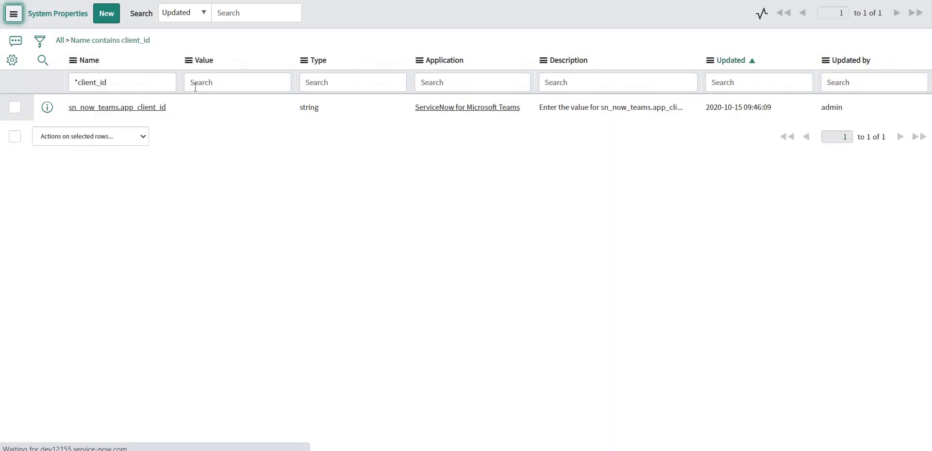
Open sn_now_teams.app_client_id for editing and select its empty Value field.
click(140, 109)
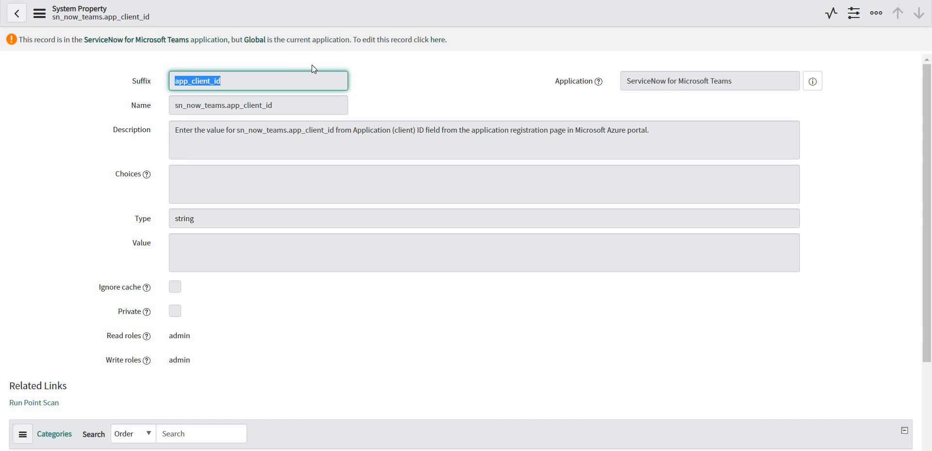
click(438, 42)
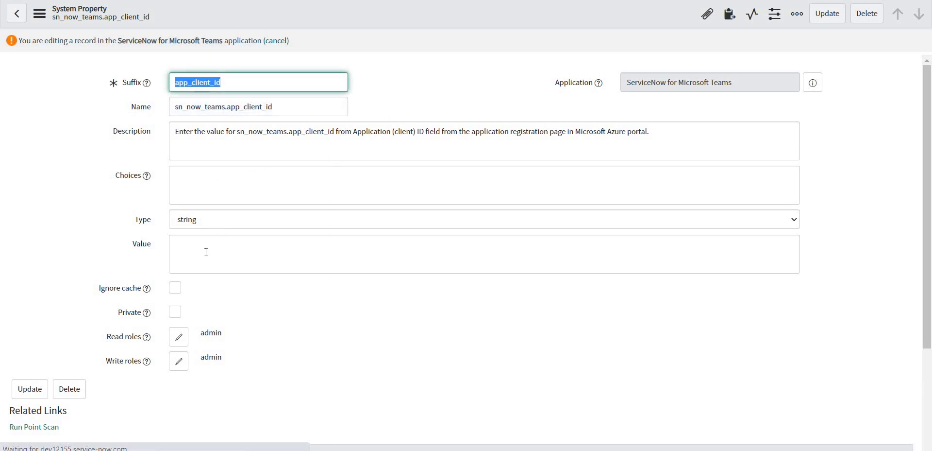
click(208, 247)
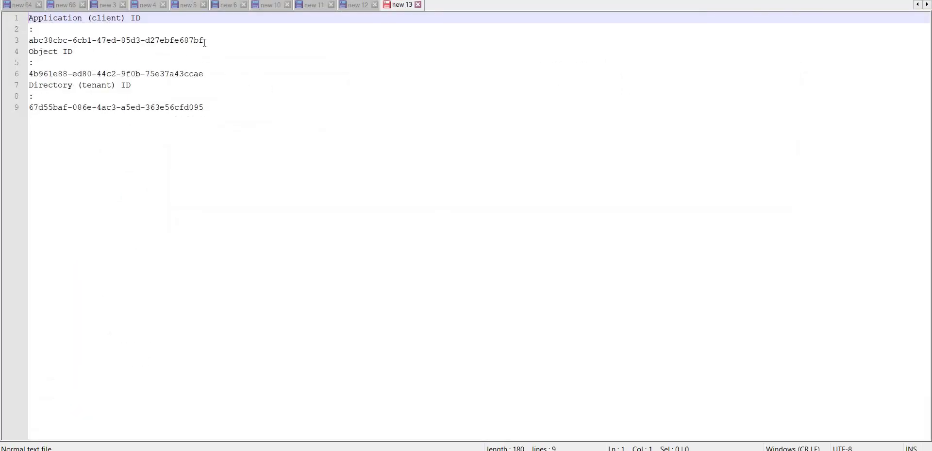
Copy the Application (client) ID from the Notepad++ notes and return to the browser.
drag(204, 41, 28, 41)
key(ctrl+c)
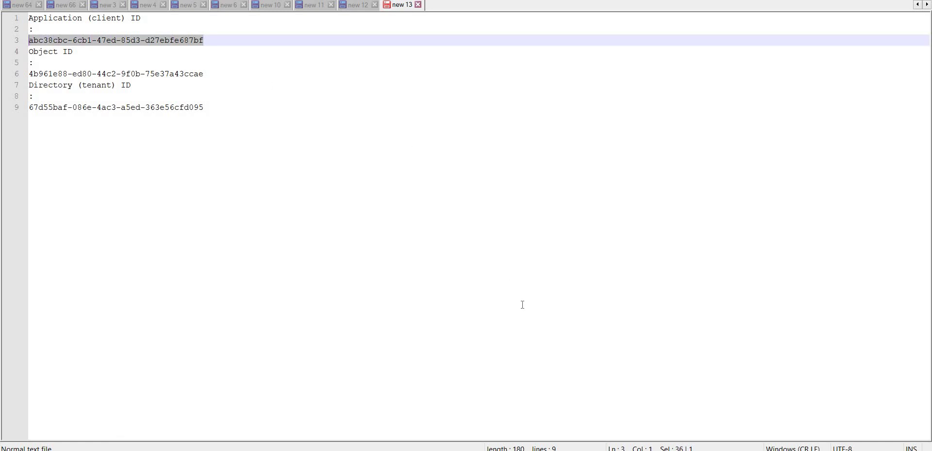
key(alt+Tab)
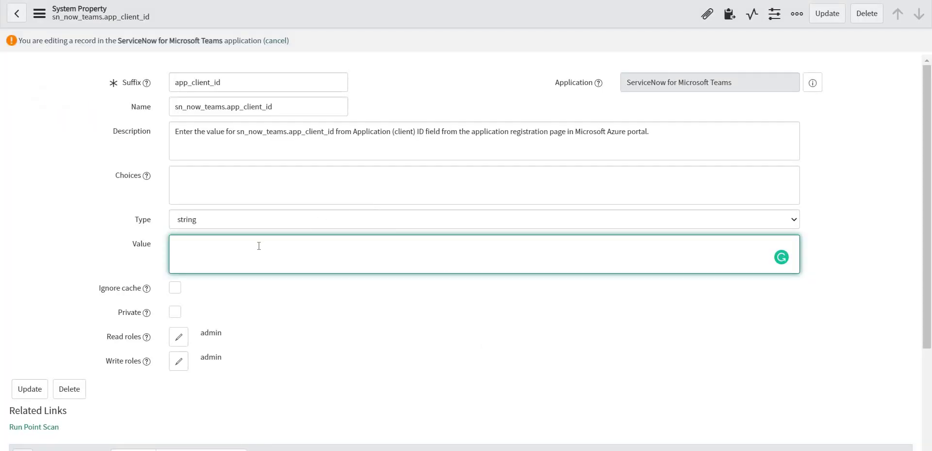
Paste the client ID as the value of sn_now_teams.app_client_id and update it.
key(ctrl+v)
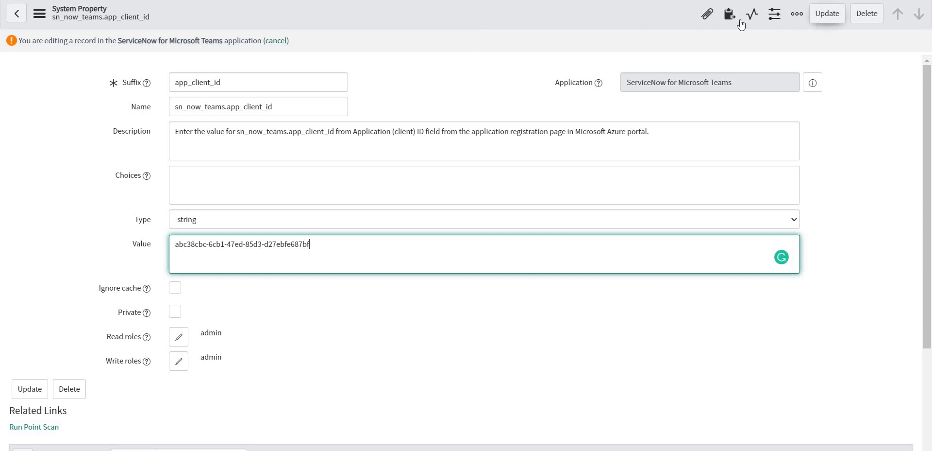
click(822, 15)
click(822, 15)
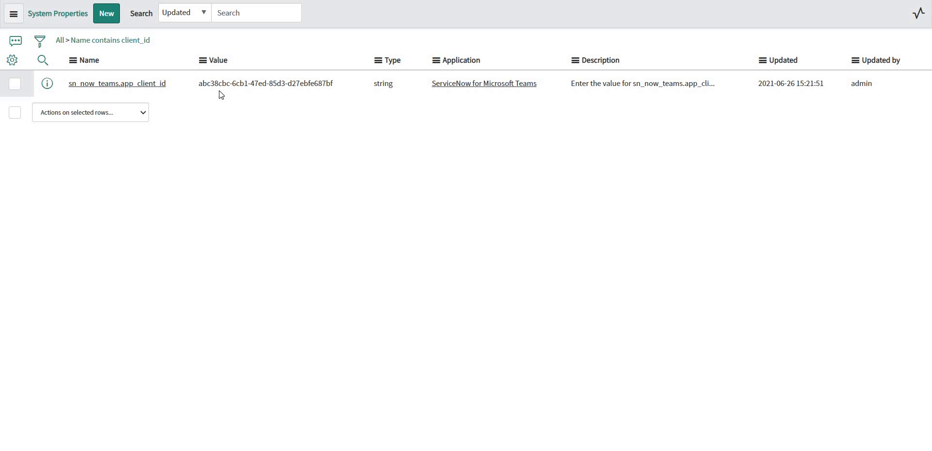
Open the sn_now_teams.tenant_id property and copy the Directory (tenant) ID from the notes.
click(43, 61)
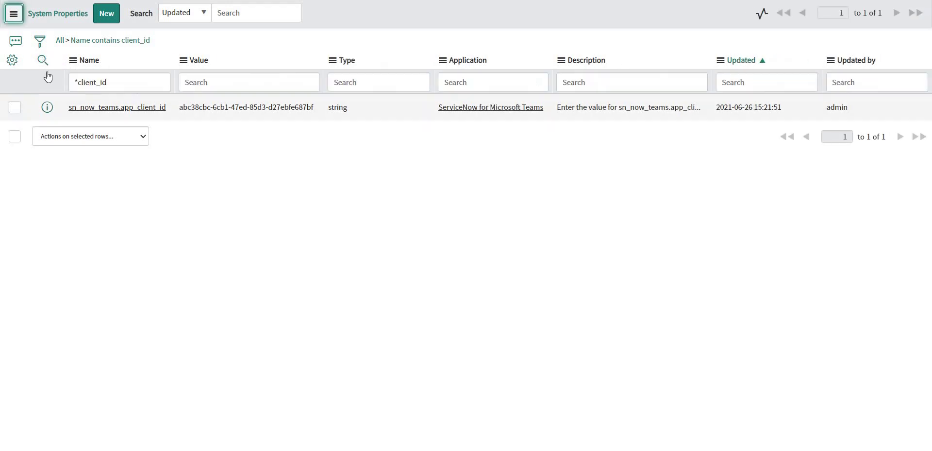
double_click(79, 83)
shift+click(129, 82)
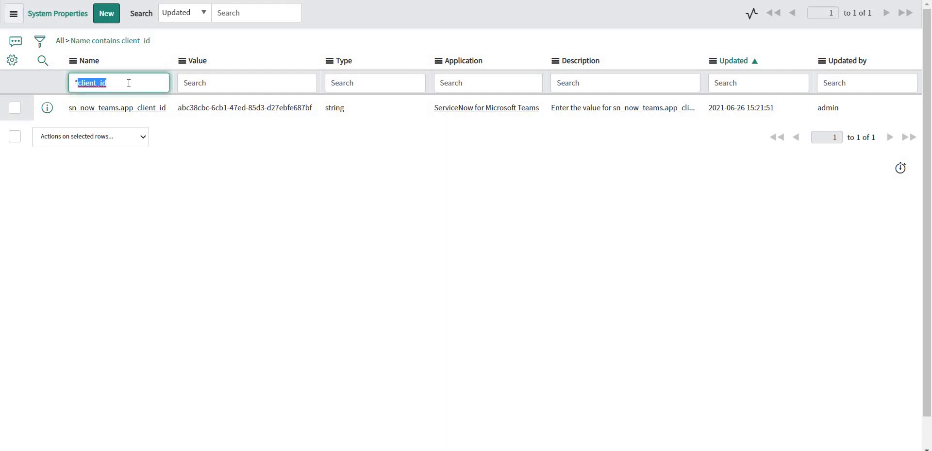
text(tenant_id)
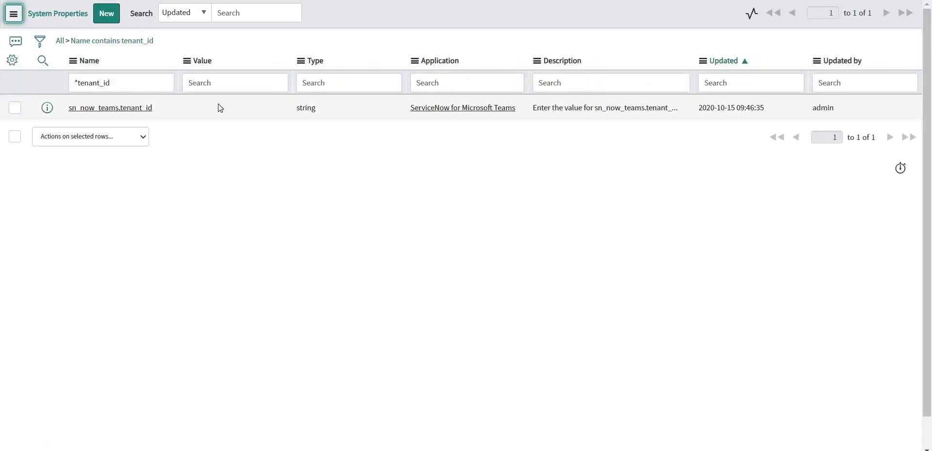
click(112, 109)
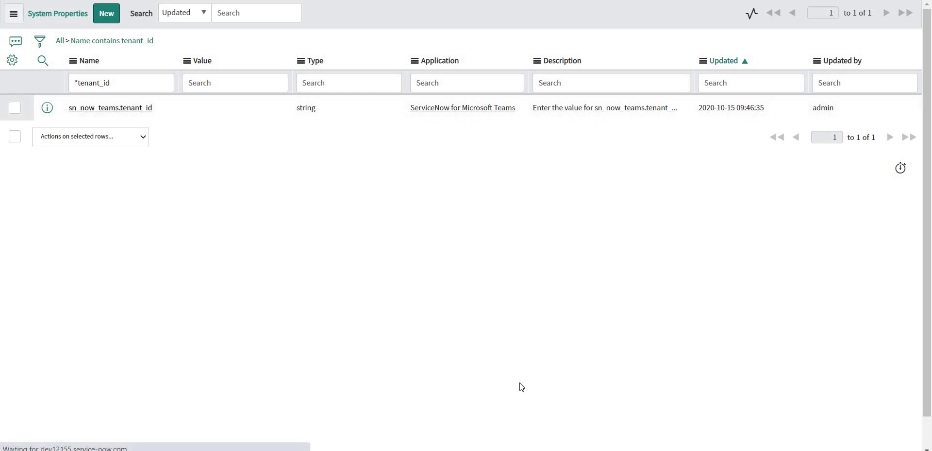
key(alt+Tab)
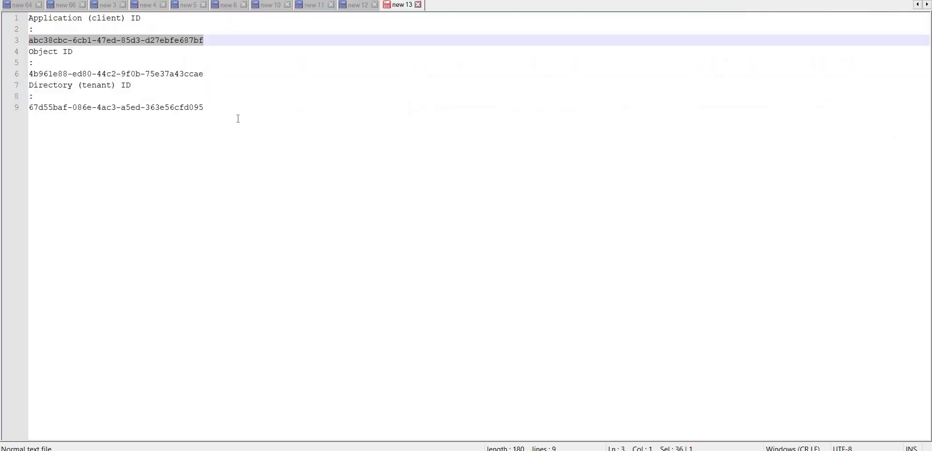
drag(219, 107, 17, 110)
key(ctrl+c)
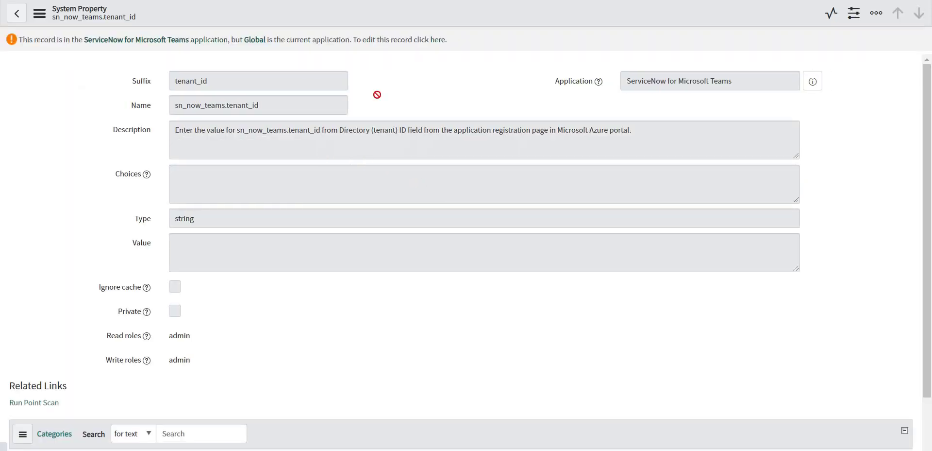
Paste the Directory (tenant) ID into the tenant_id property's Value and update it.
click(440, 41)
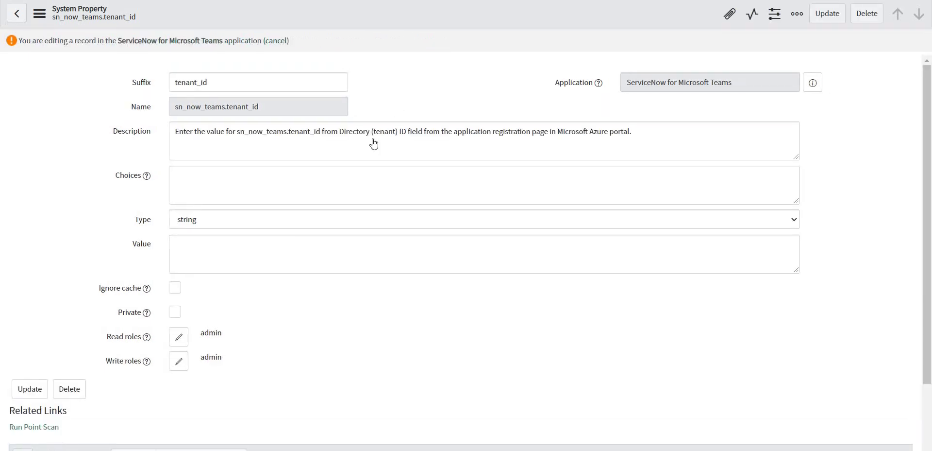
click(265, 264)
key(ctrl+v)
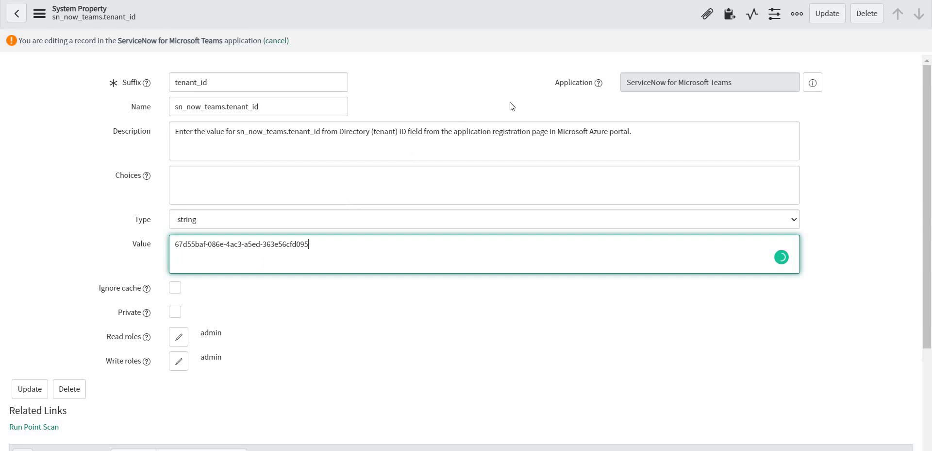
click(827, 13)
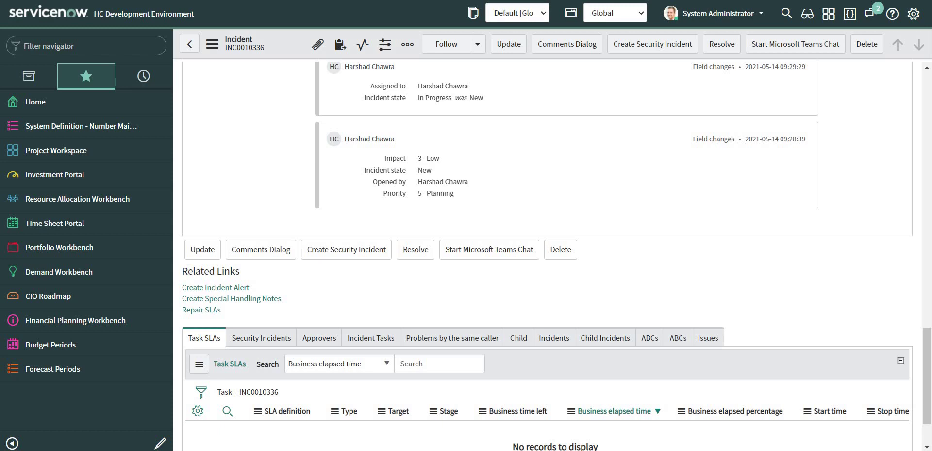
Reload incident INC0010336 and scroll down to its Related Links.
key(F5)
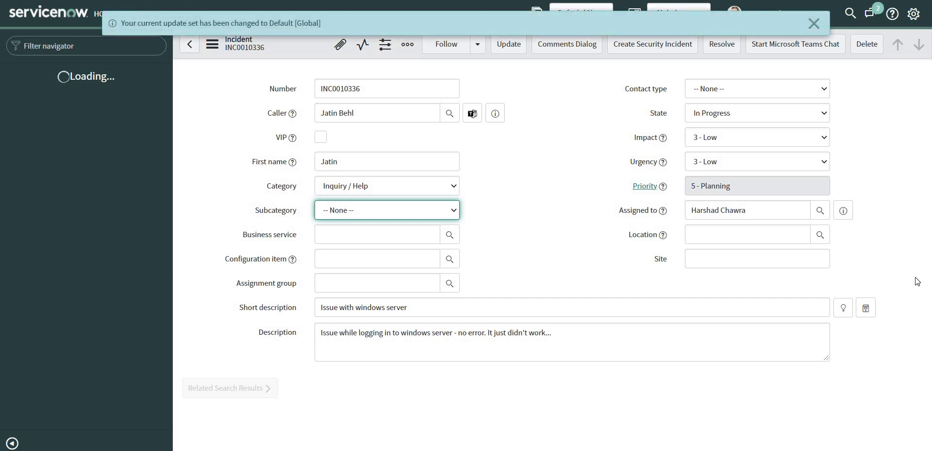
scroll(917, 282, down, 3)
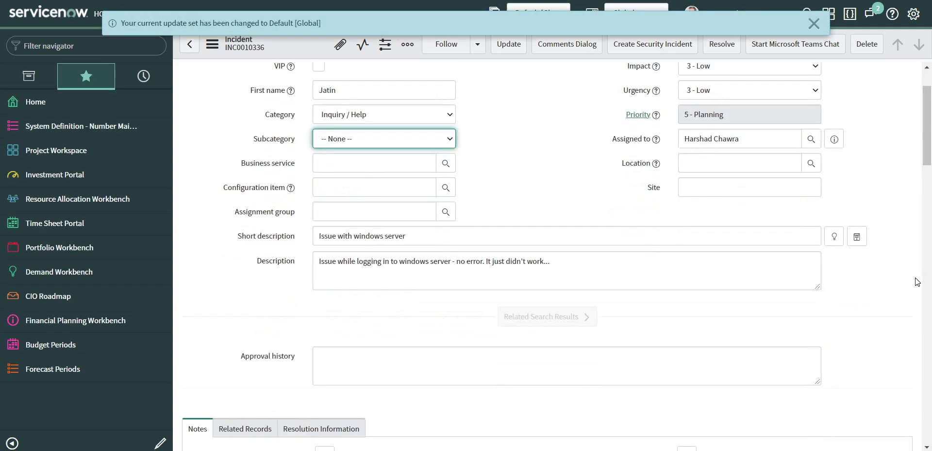
scroll(917, 282, down, 10)
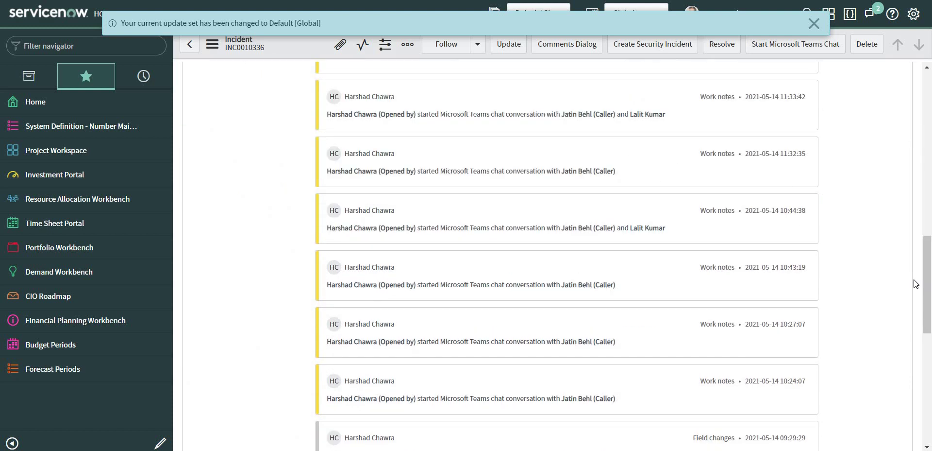
scroll(916, 284, down, 10)
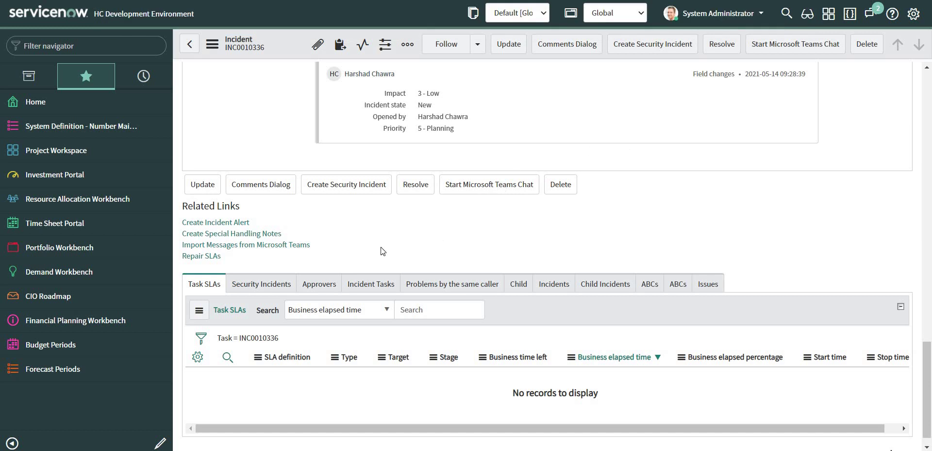
Import Teams messages, signing in with the existing Microsoft account and accepting the app's permissions.
click(305, 245)
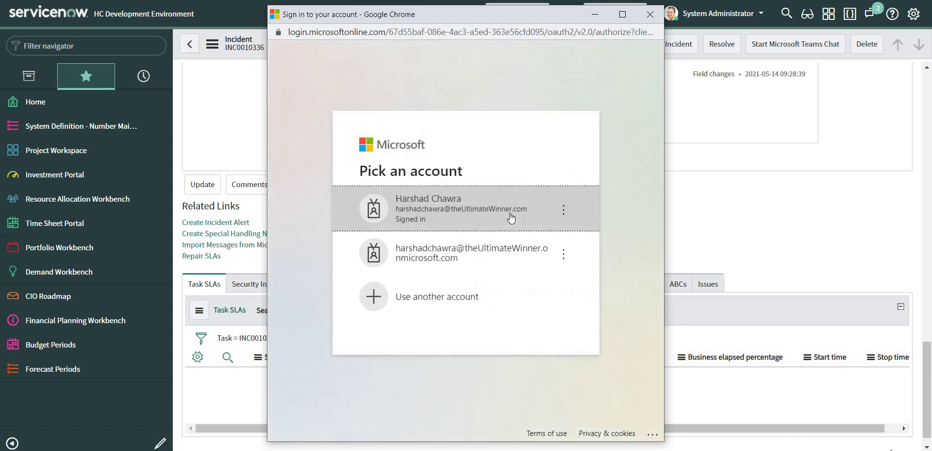
click(472, 210)
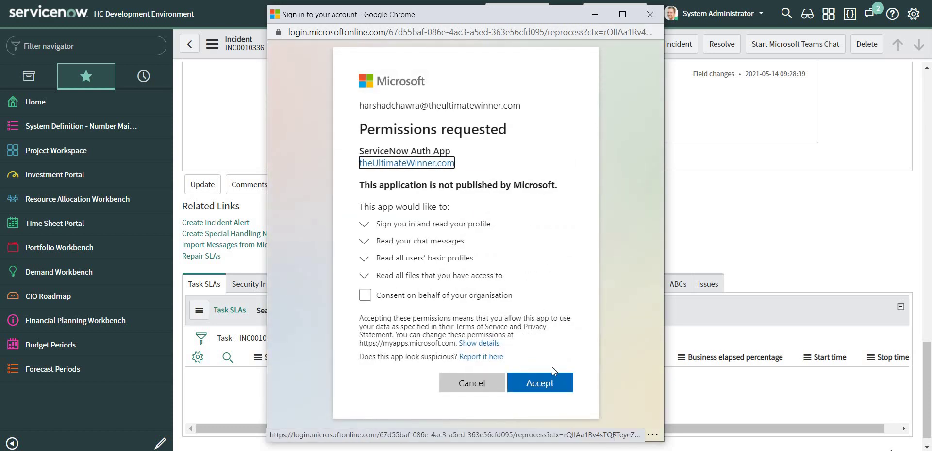
click(549, 382)
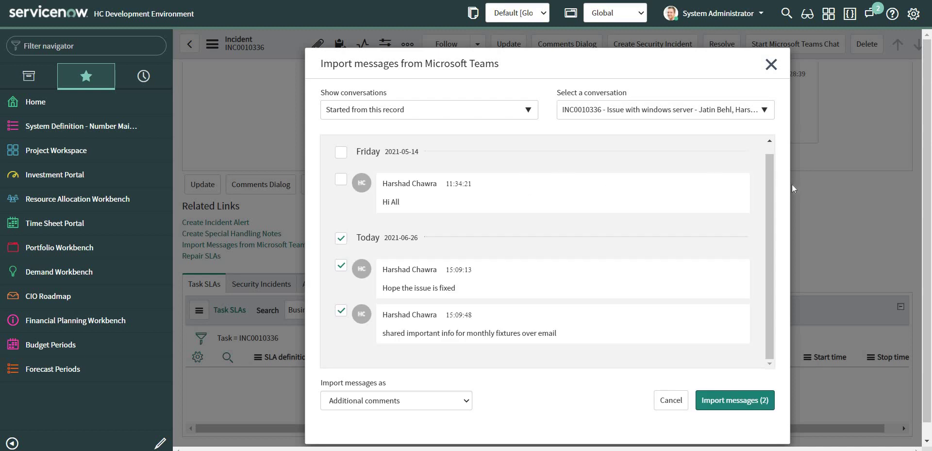
Keep the current chat and import the two checked messages as Additional comments.
click(677, 112)
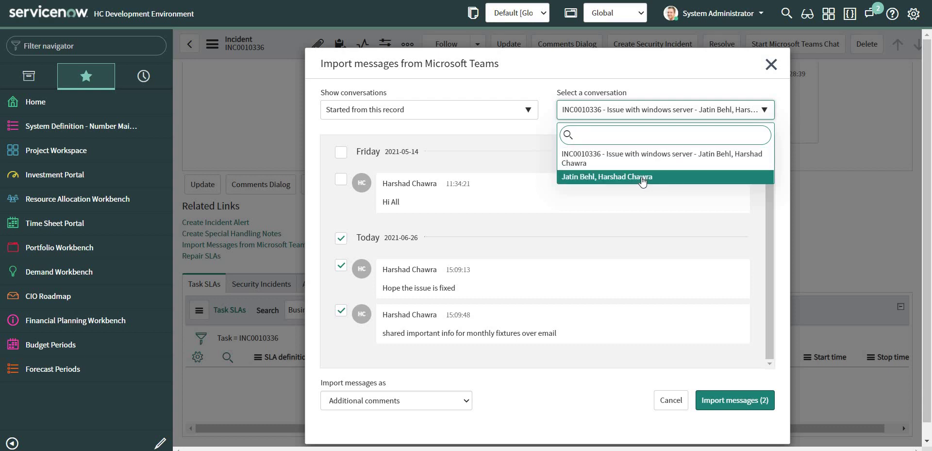
click(520, 130)
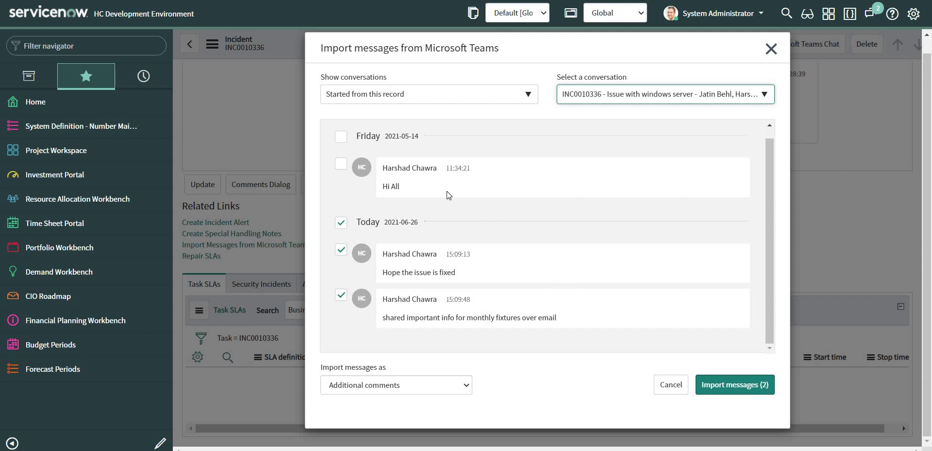
click(437, 386)
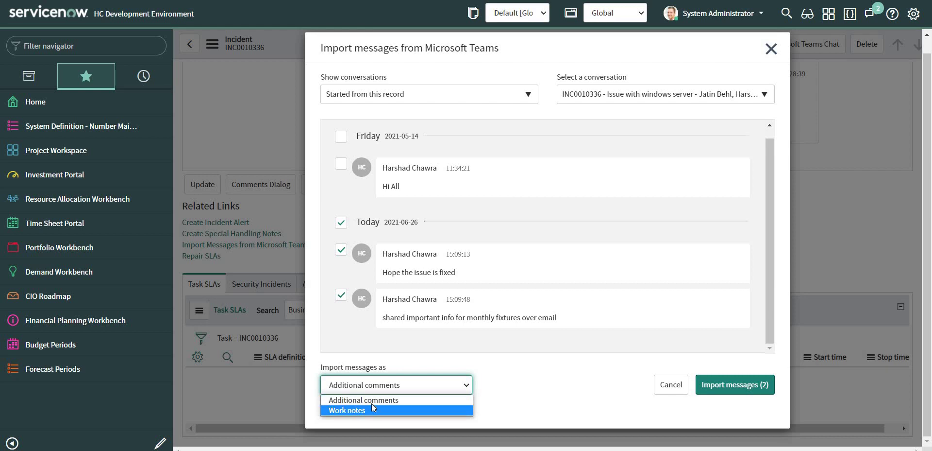
click(529, 389)
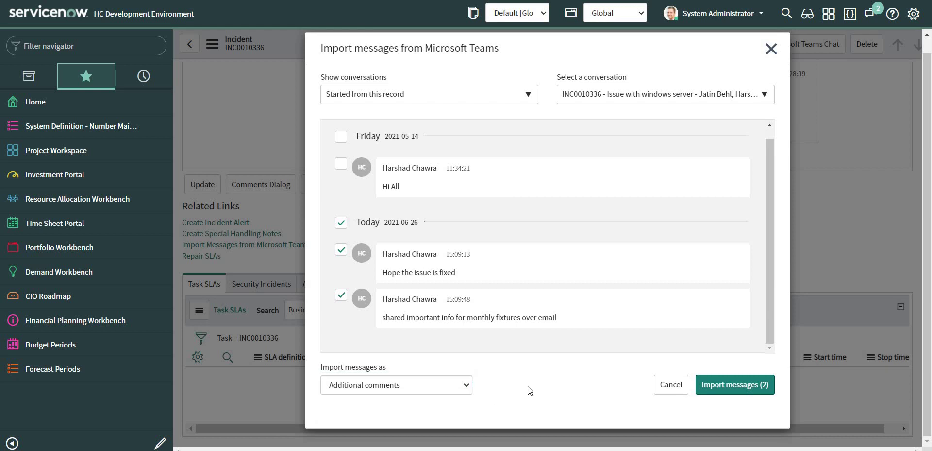
click(742, 385)
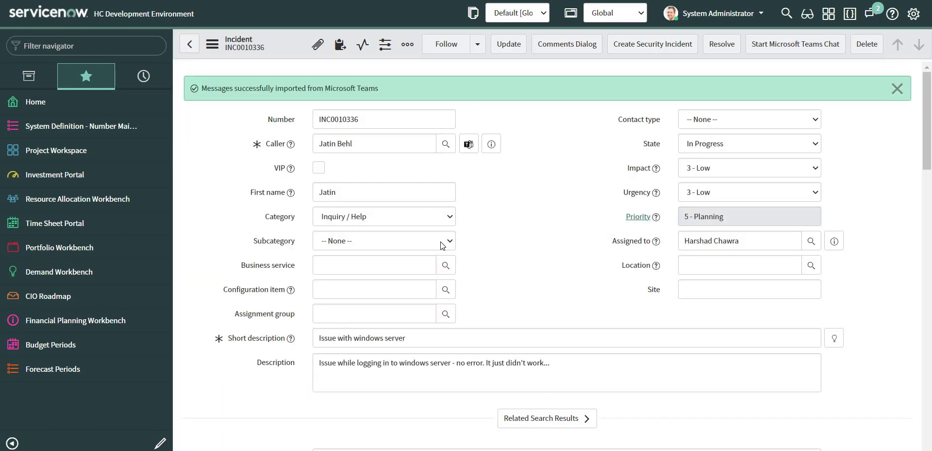
Scroll through the incident's Activities to review the imported Teams messages entry.
scroll(424, 271, down, 6)
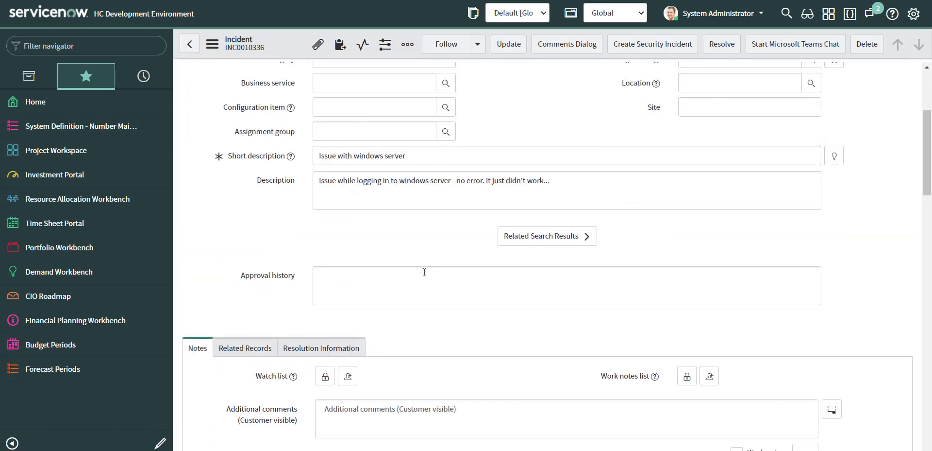
scroll(424, 272, down, 4)
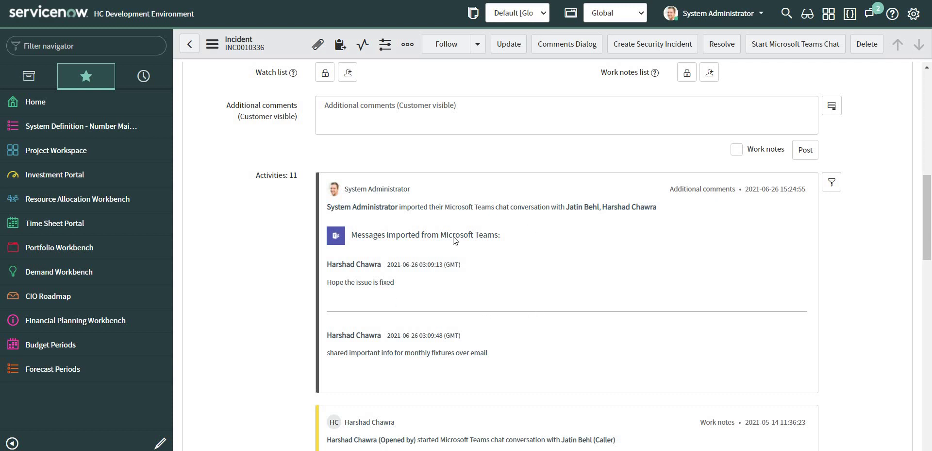
scroll(403, 243, down, 3)
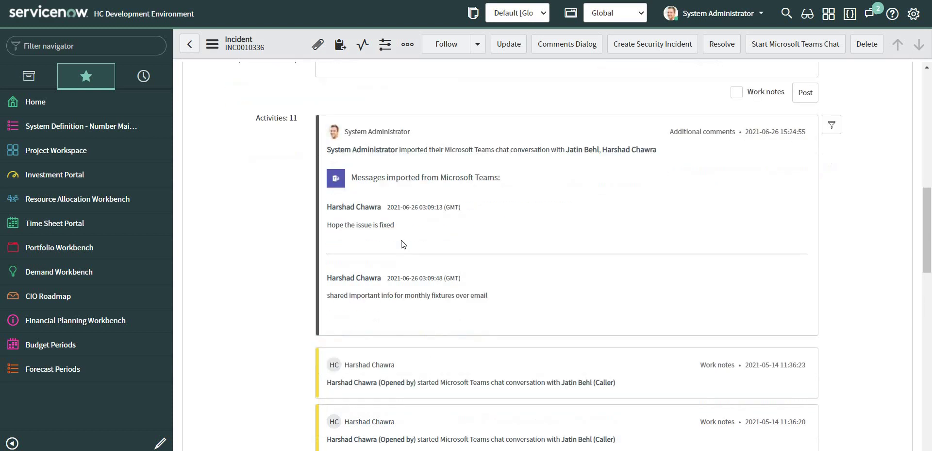
scroll(249, 213, down, 3)
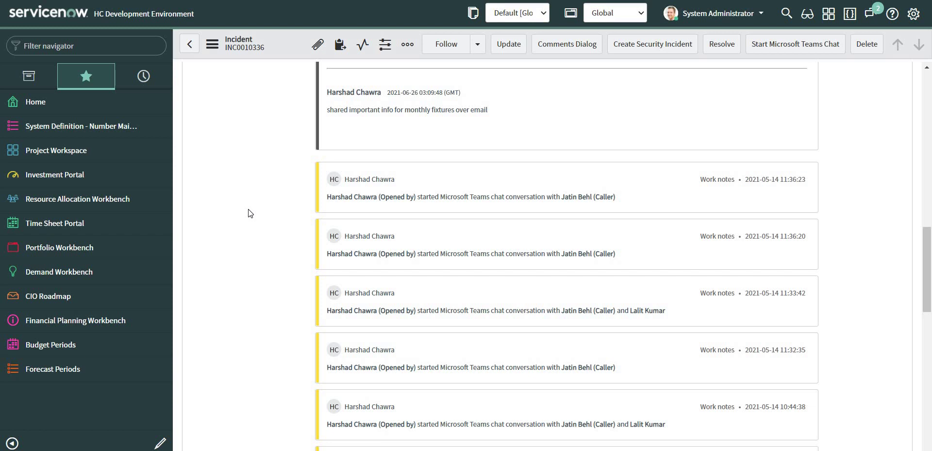
scroll(249, 212, down, 3)
scroll(248, 212, down, 9)
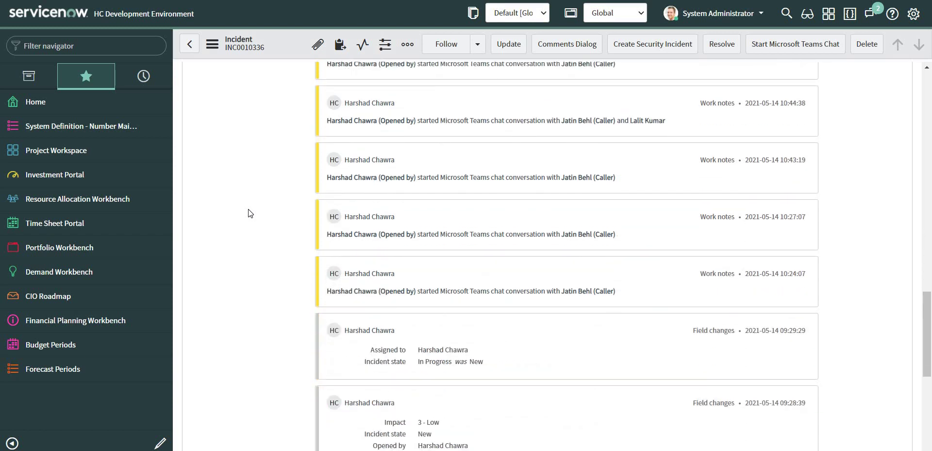
scroll(249, 213, up, 10)
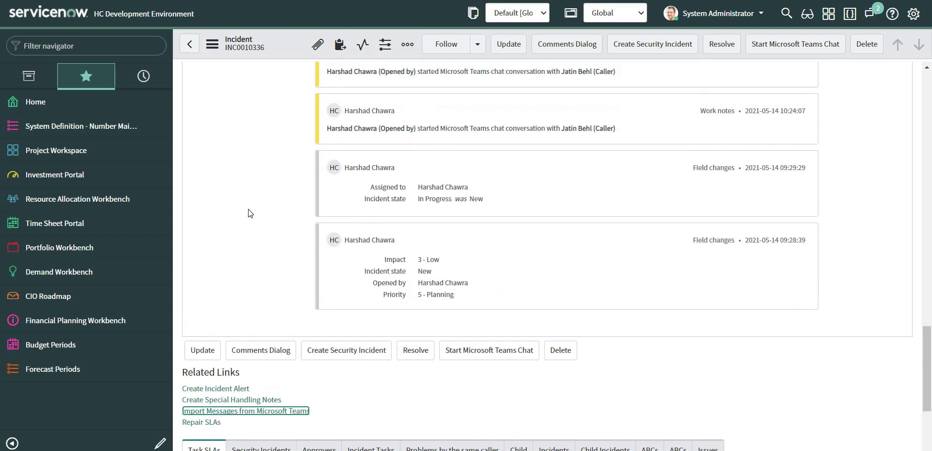
scroll(248, 213, up, 8)
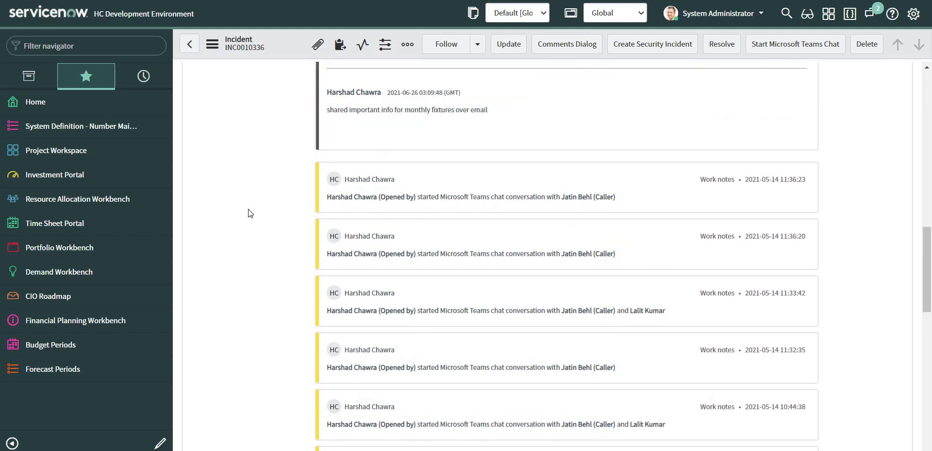
scroll(248, 213, down, 15)
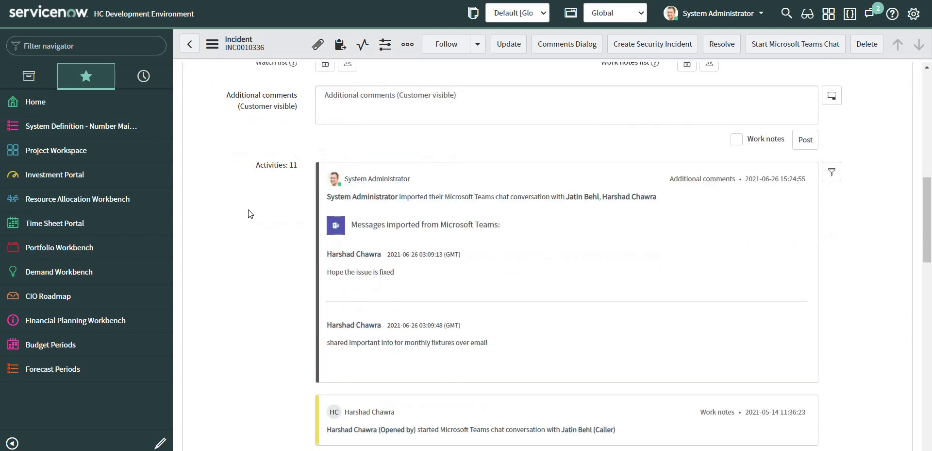
scroll(249, 213, down, 3)
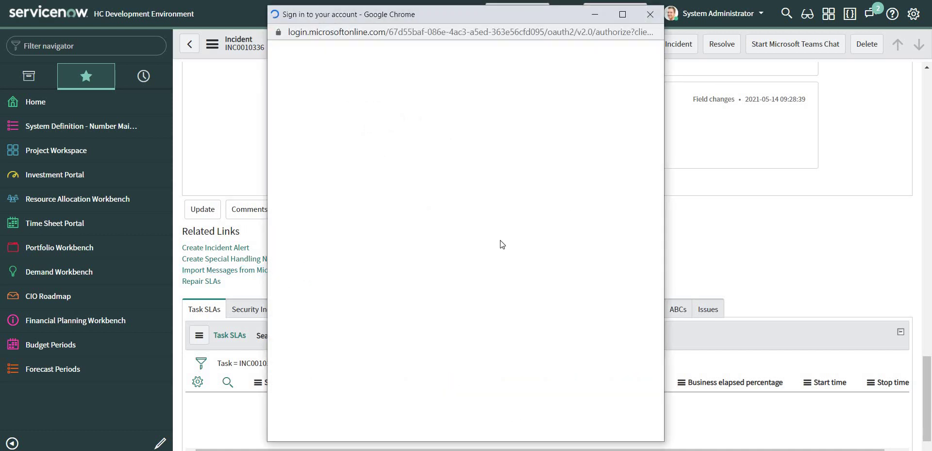
Sign in with the existing Microsoft account and switch to the other Teams chat conversation.
click(472, 212)
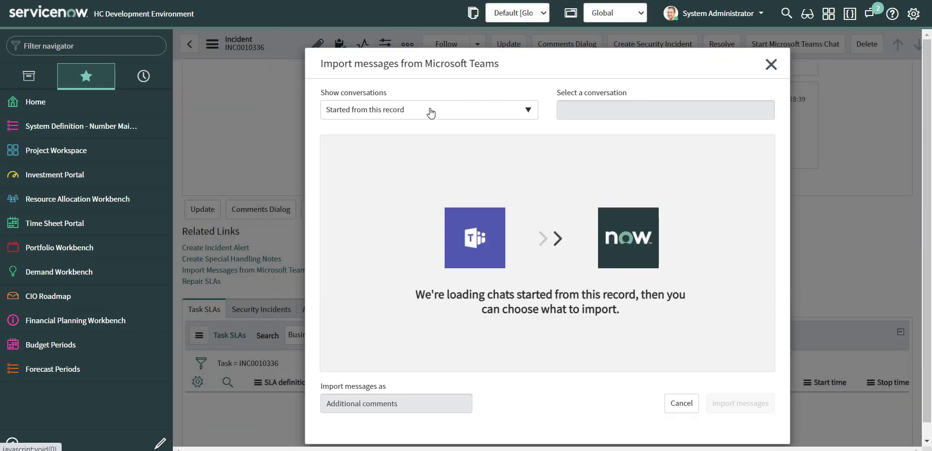
click(461, 111)
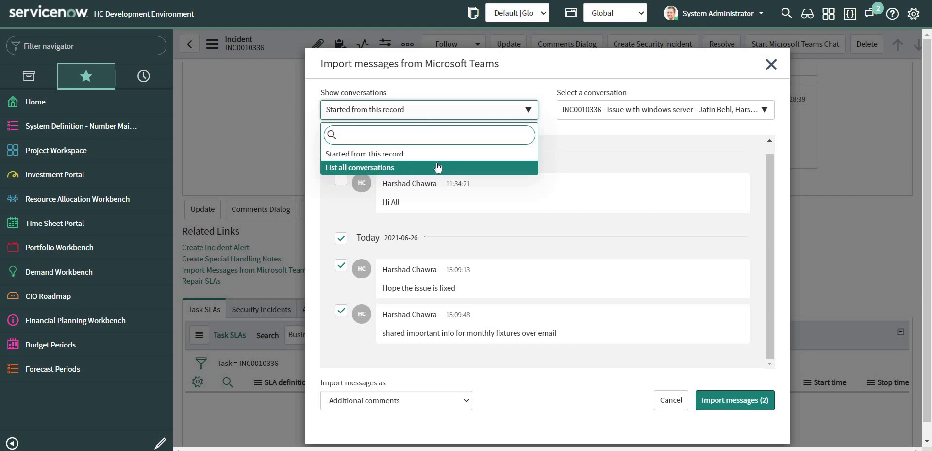
click(656, 129)
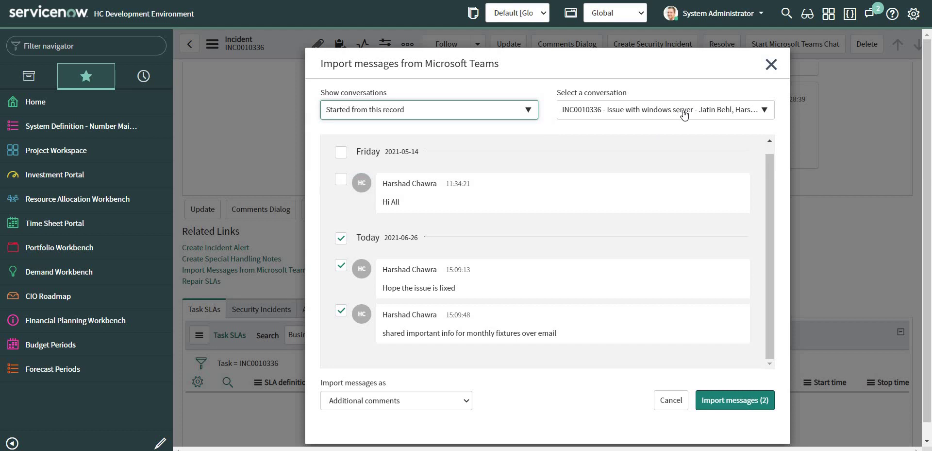
click(685, 112)
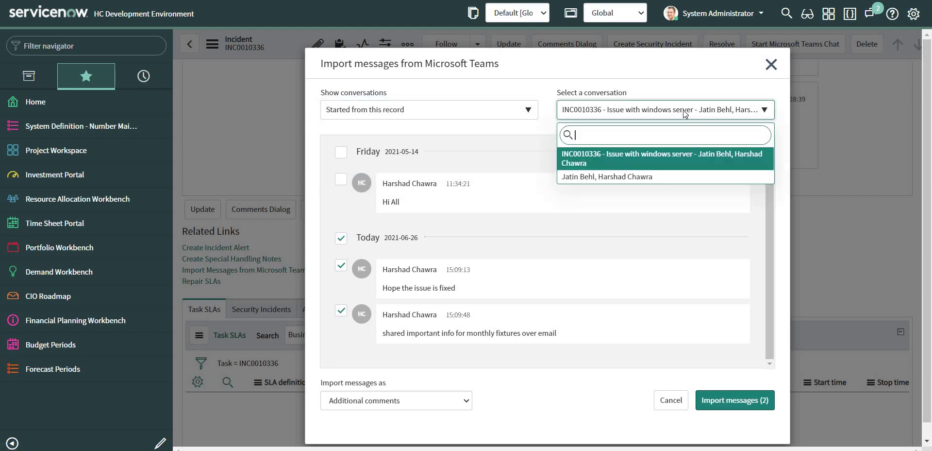
click(648, 176)
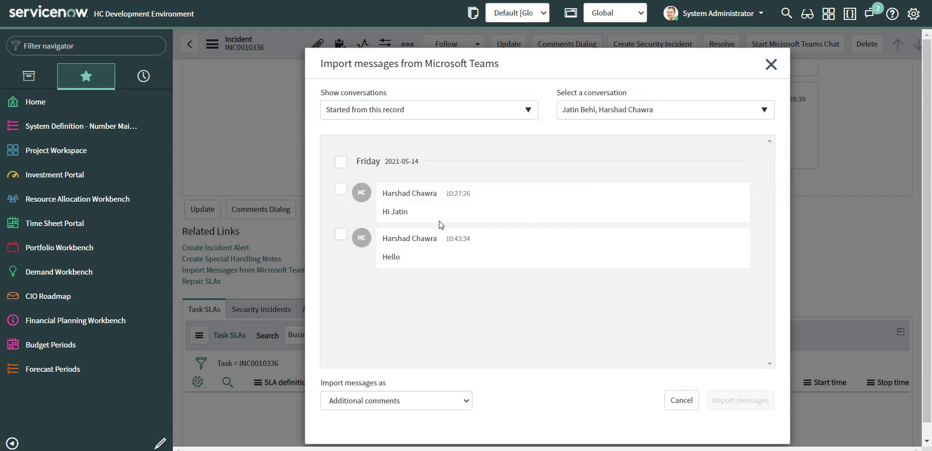
Tick the first Friday message and import it as Work notes.
click(343, 190)
scroll(422, 228, down, 1)
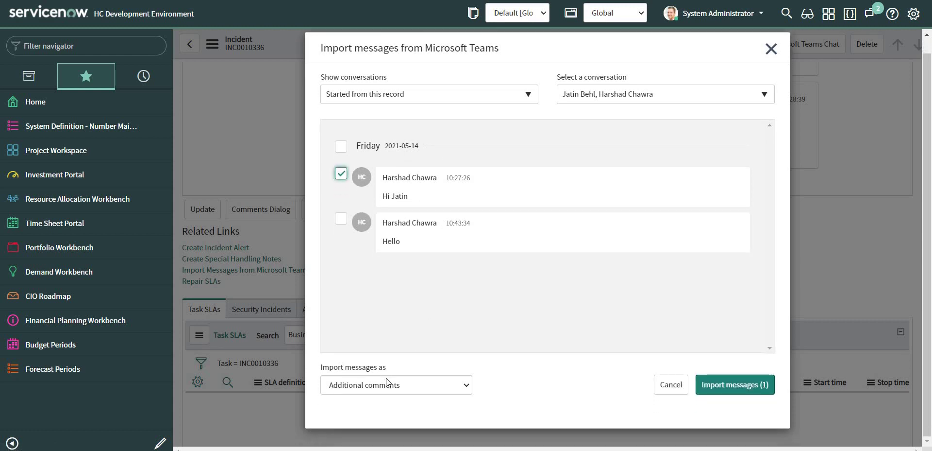
click(387, 379)
click(372, 412)
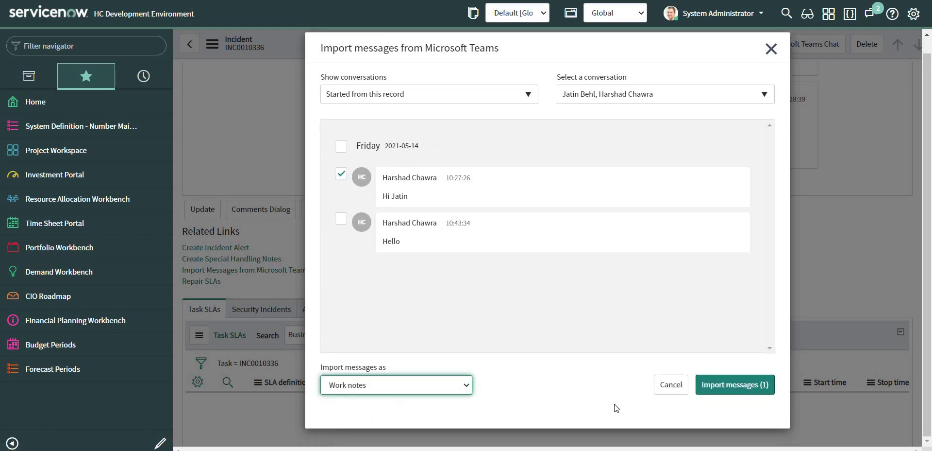
click(718, 391)
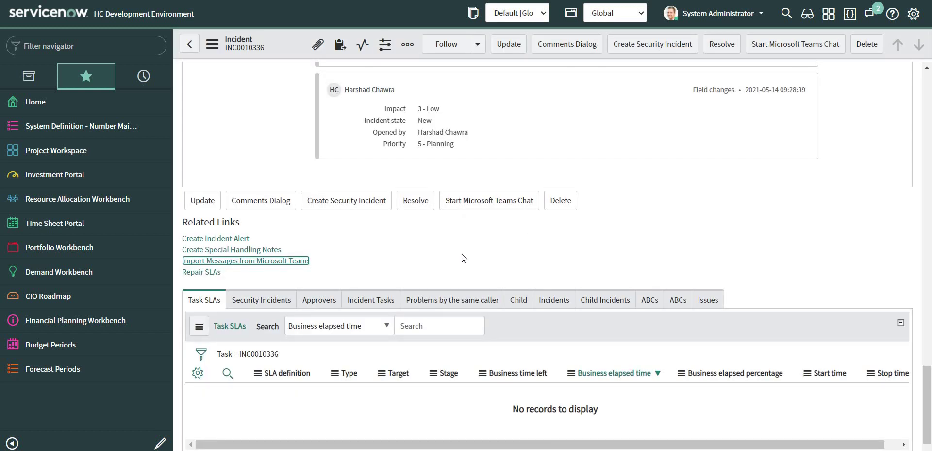
Scroll INC0010336's activity log to review the new Work notes entry with the 2021-05-14 Teams message.
scroll(462, 258, up, 10)
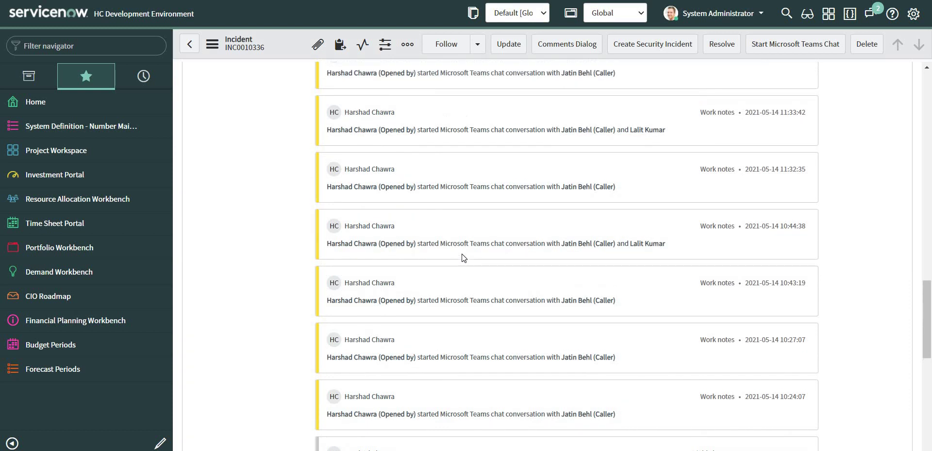
scroll(462, 255, up, 5)
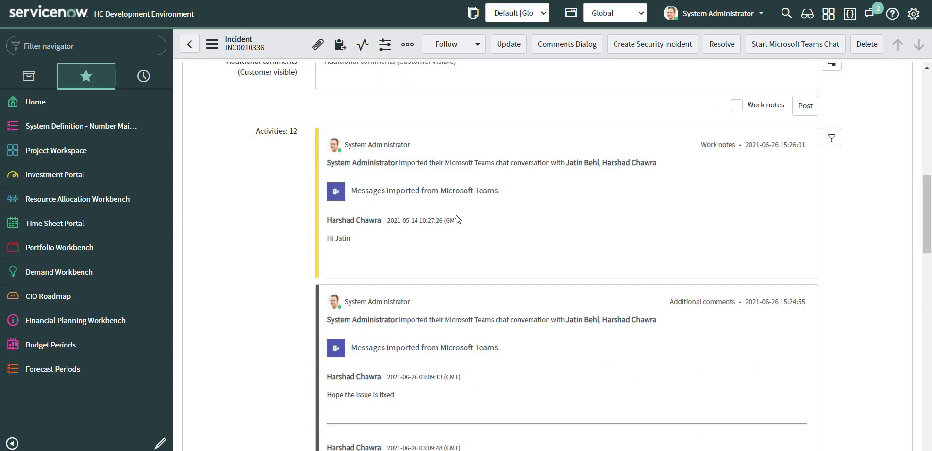
scroll(456, 218, up, 1)
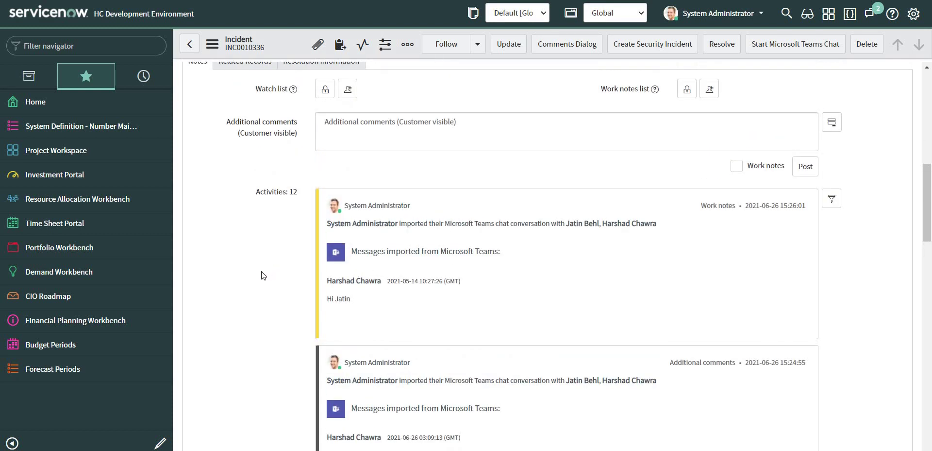
scroll(262, 276, down, 3)
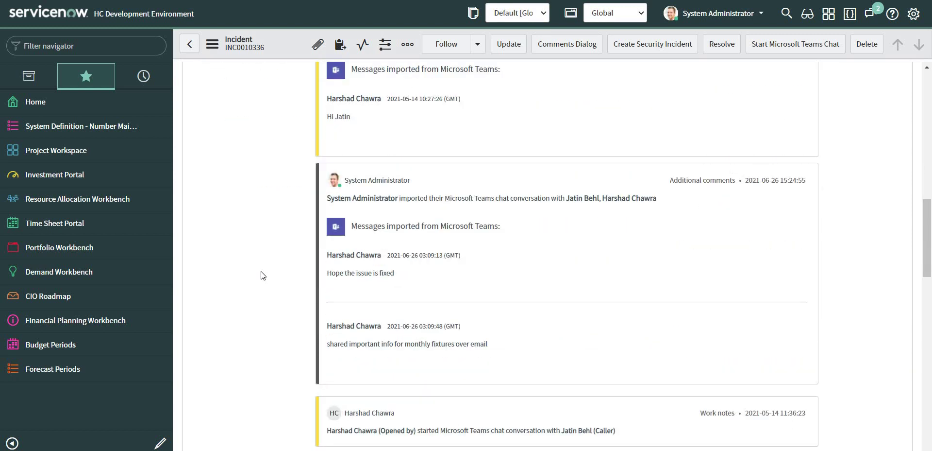